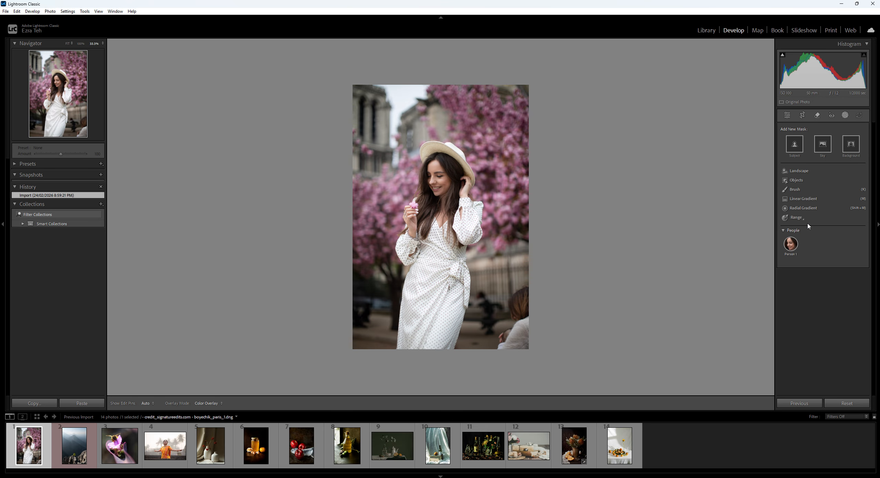
Create a new mask that selects the subject of the portrait
mouse_move(796, 246)
click(794, 146)
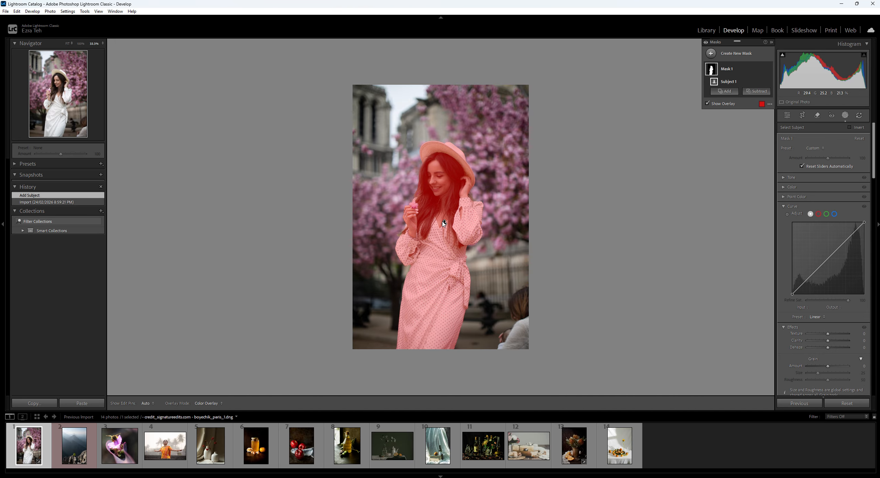
click(729, 69)
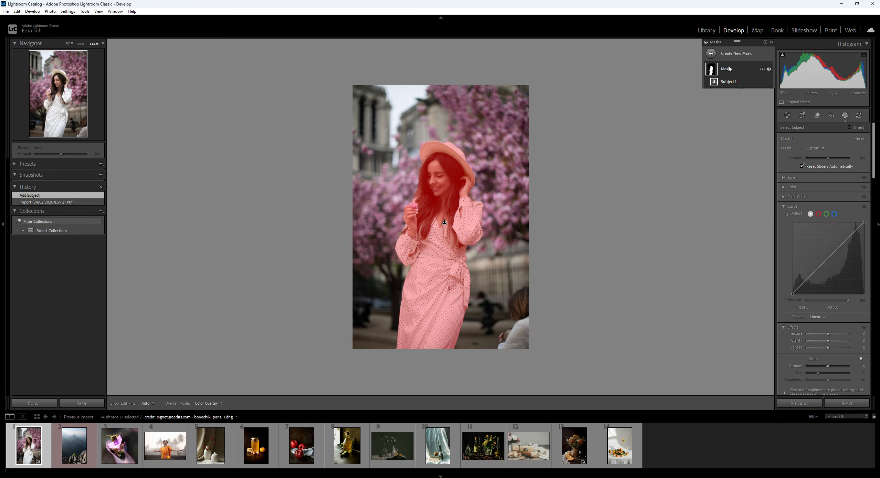
click(730, 69)
double_click(729, 70)
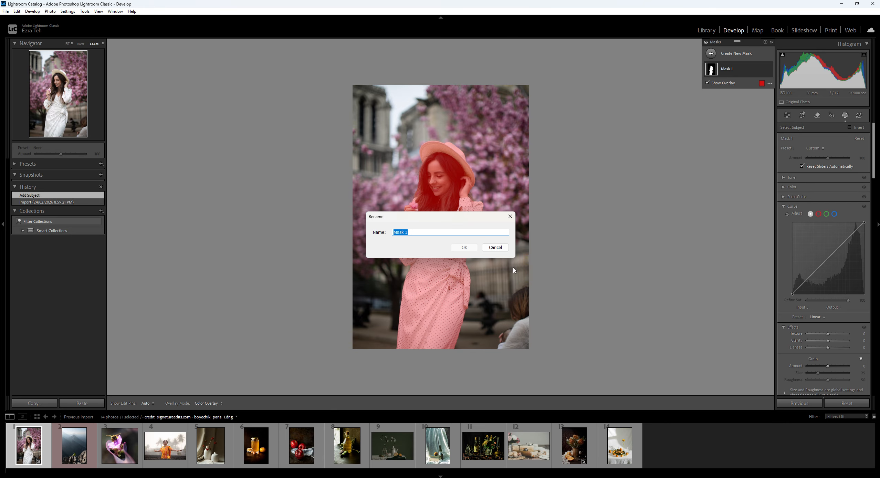
click(486, 247)
click(729, 69)
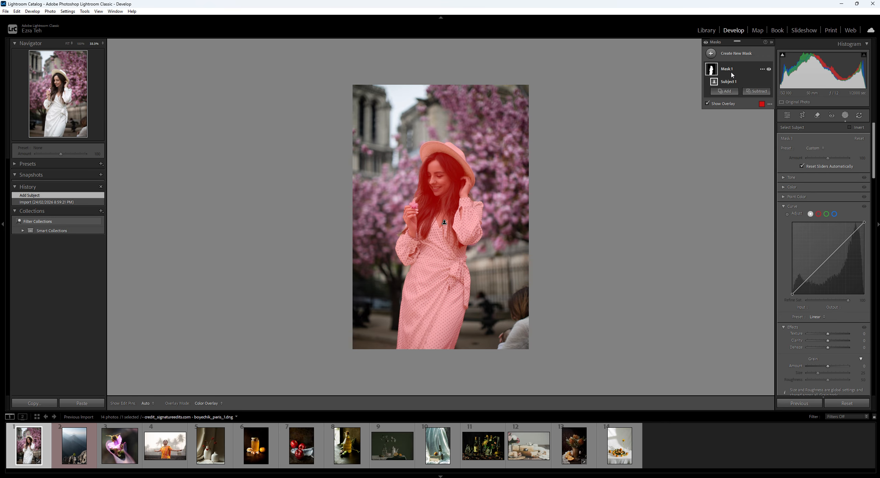
Add a second subject selection to Mask 1, then delete that Subject 2 component
click(726, 92)
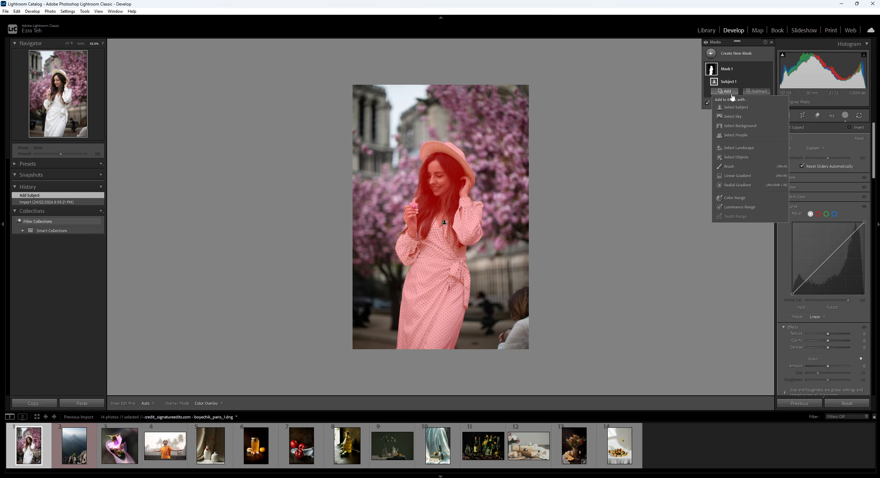
click(746, 108)
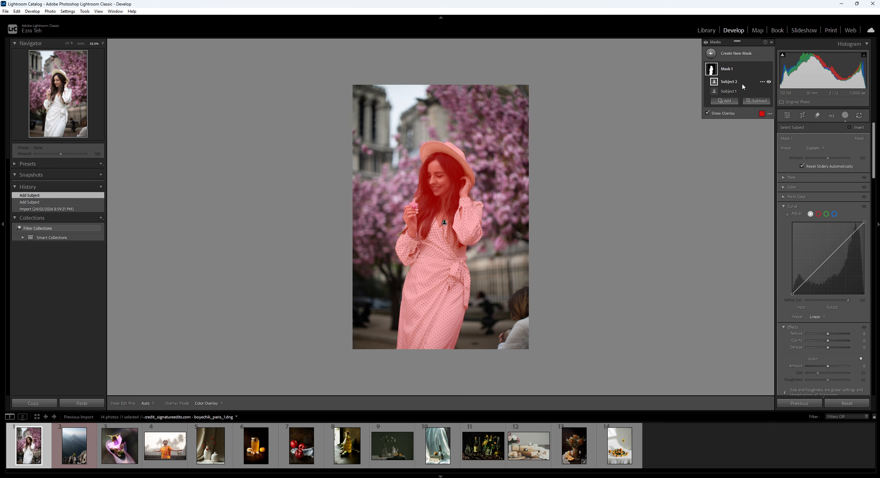
click(761, 82)
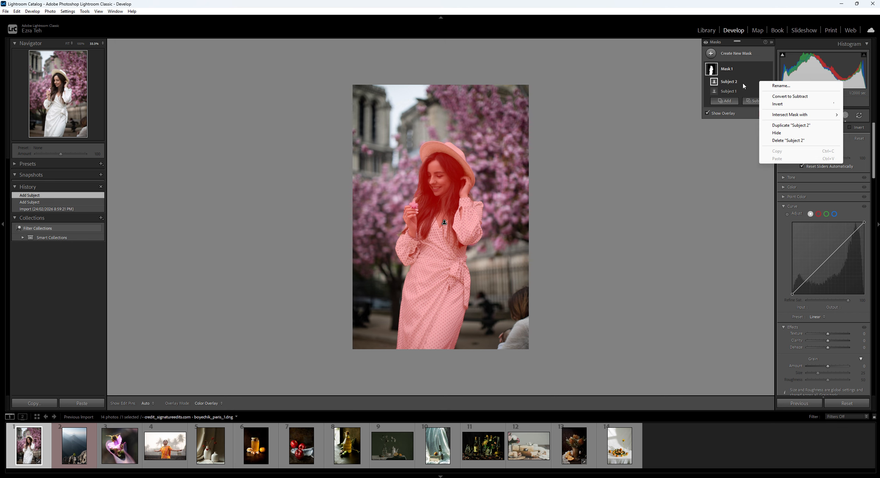
click(762, 84)
click(762, 84)
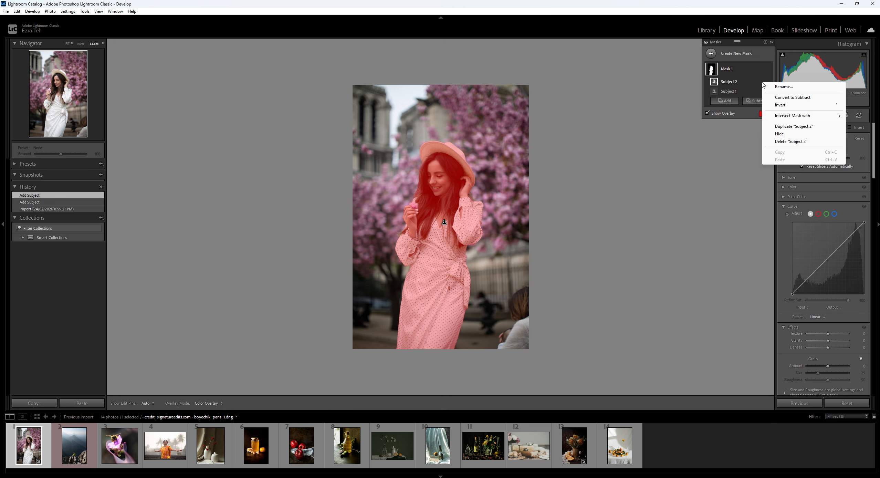
click(786, 141)
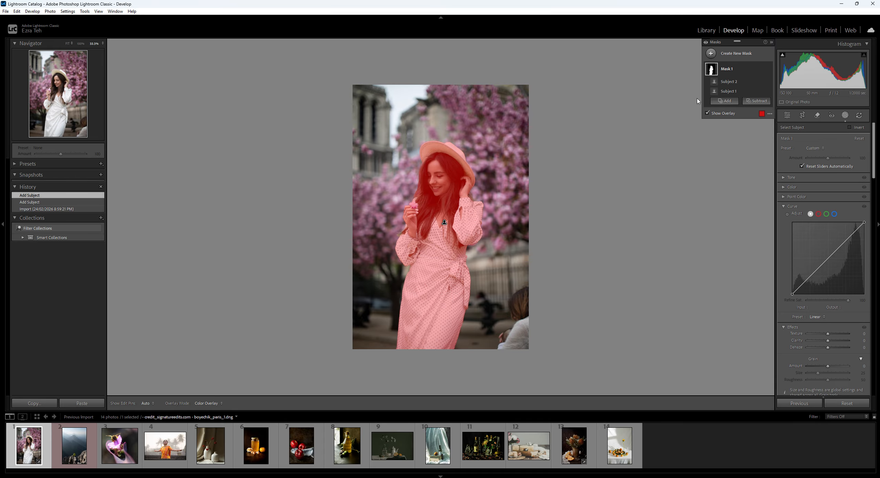
Add the partly visible person at the photo's lower right edge to Mask 1 using Select Objects
click(724, 90)
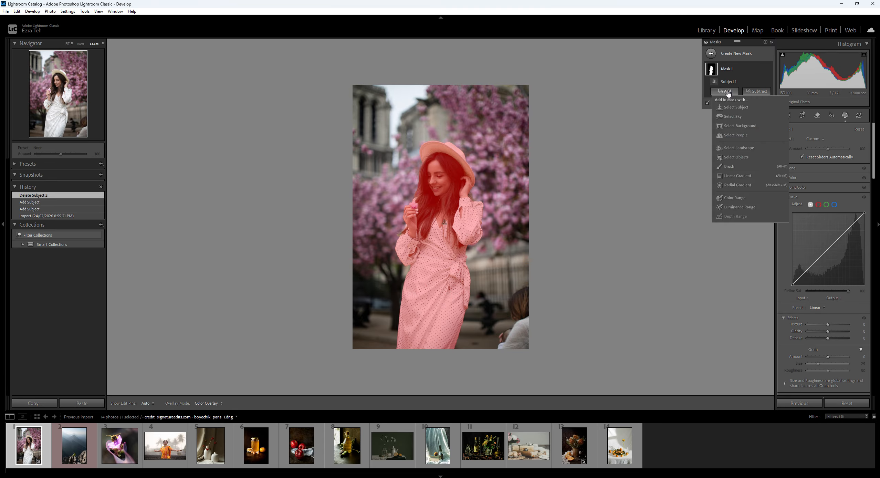
click(749, 158)
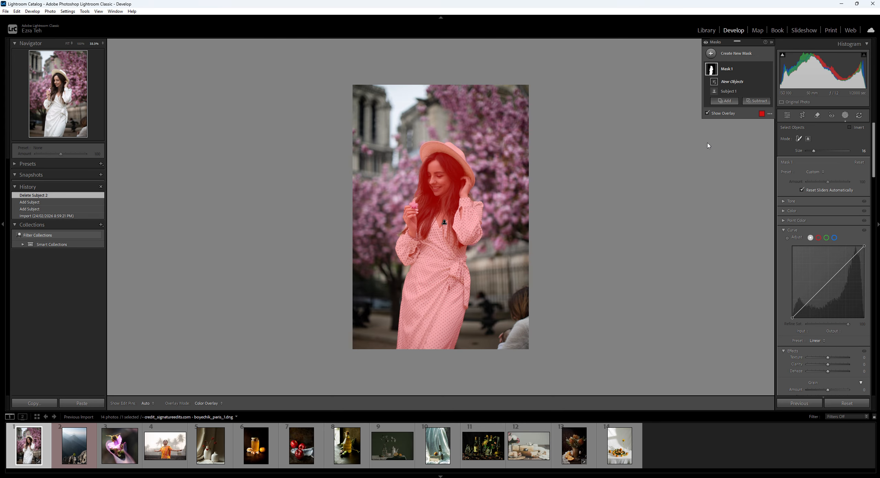
mouse_move(518, 334)
mouse_down()
mouse_move(506, 343)
mouse_move(521, 339)
mouse_move(522, 305)
mouse_move(515, 307)
mouse_move(527, 293)
mouse_move(519, 302)
mouse_up()
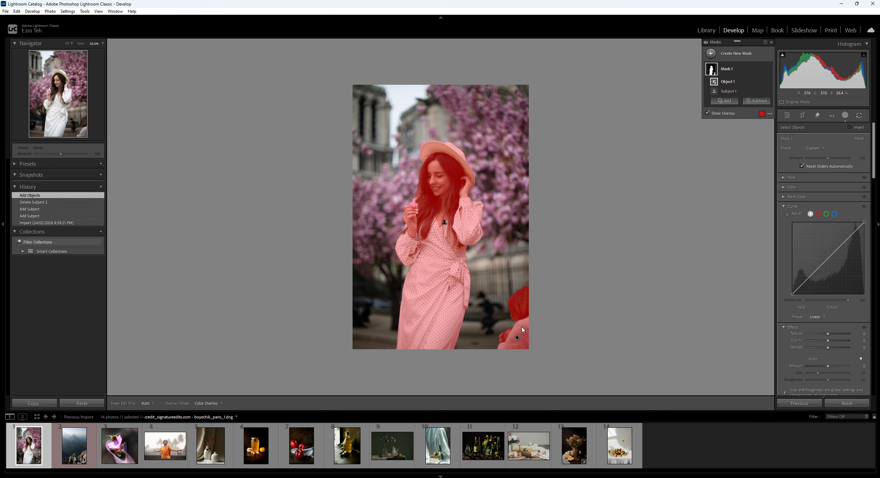
Zoom in and inspect the mask overlay around the dress and the person at the lower right
key(ctrl+equal)
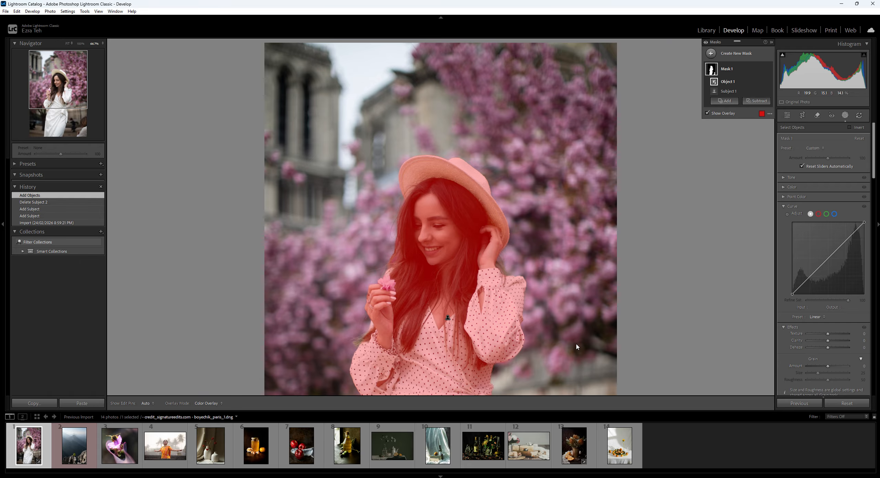
key(ctrl+equal)
scroll(589, 337, down, 10)
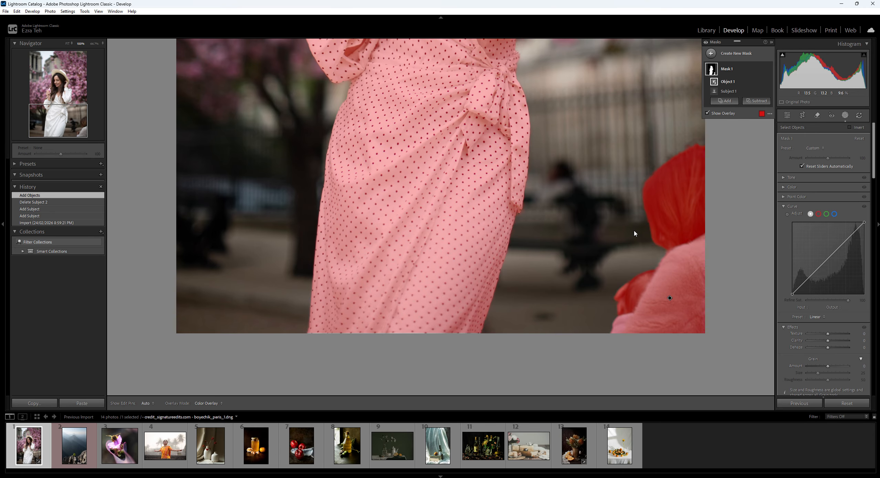
click(737, 68)
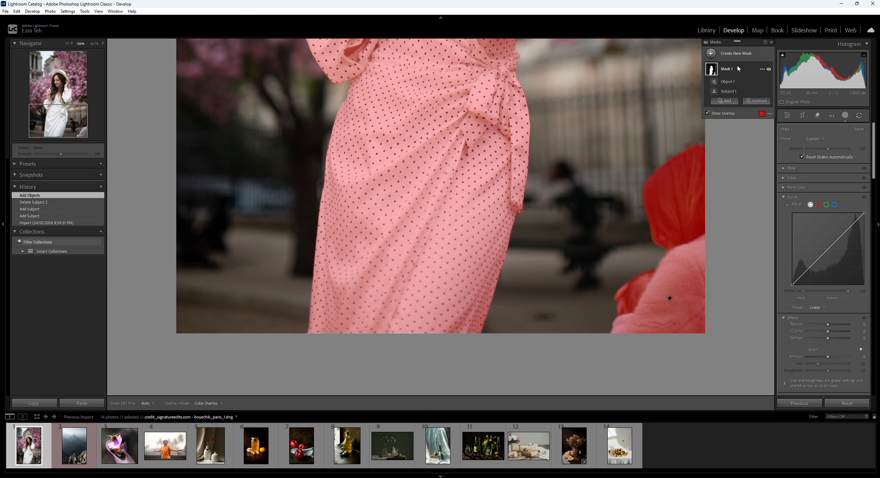
scroll(569, 232, up, 1)
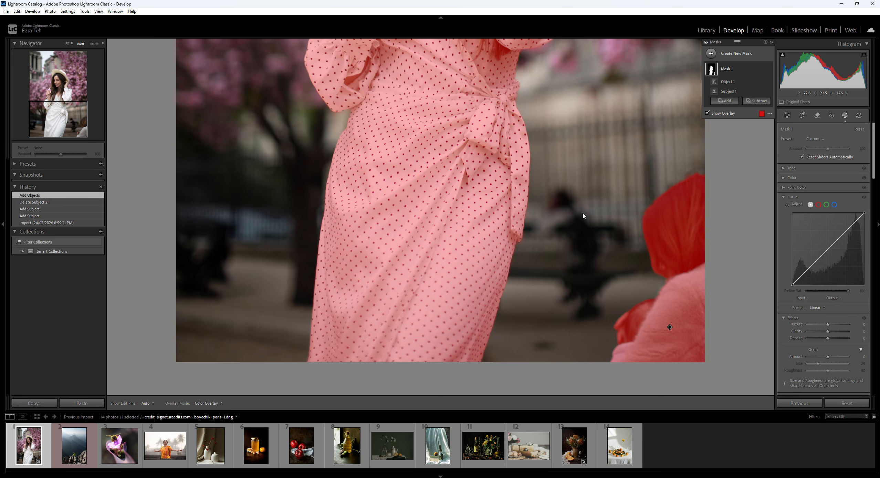
key(ctrl+minus)
key(ctrl+minus)
scroll(572, 215, up, 4)
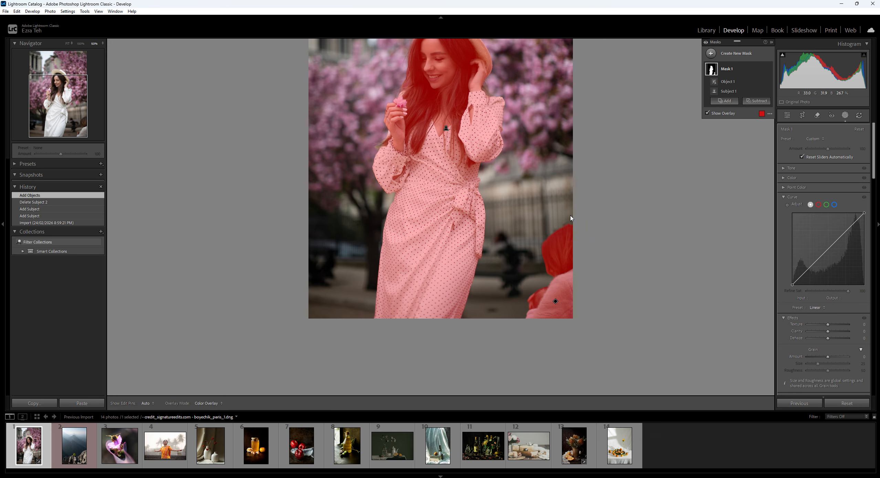
scroll(560, 231, up, 1)
scroll(802, 221, down, 3)
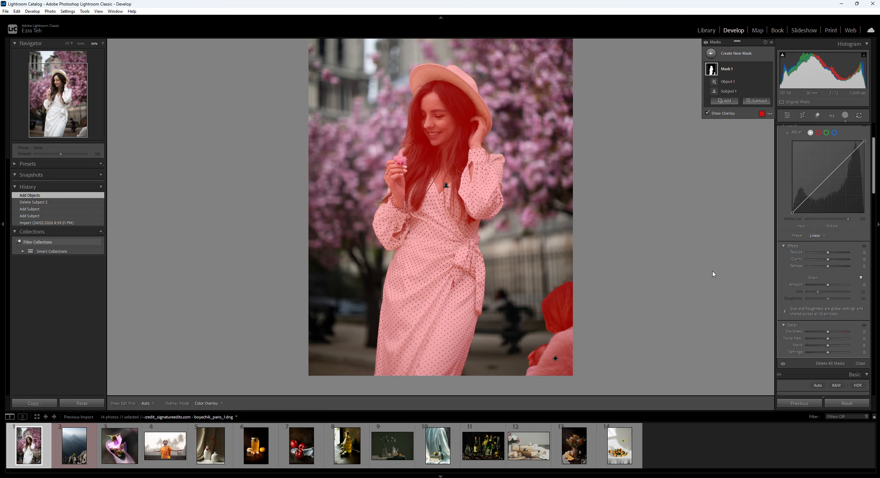
scroll(791, 278, up, 2)
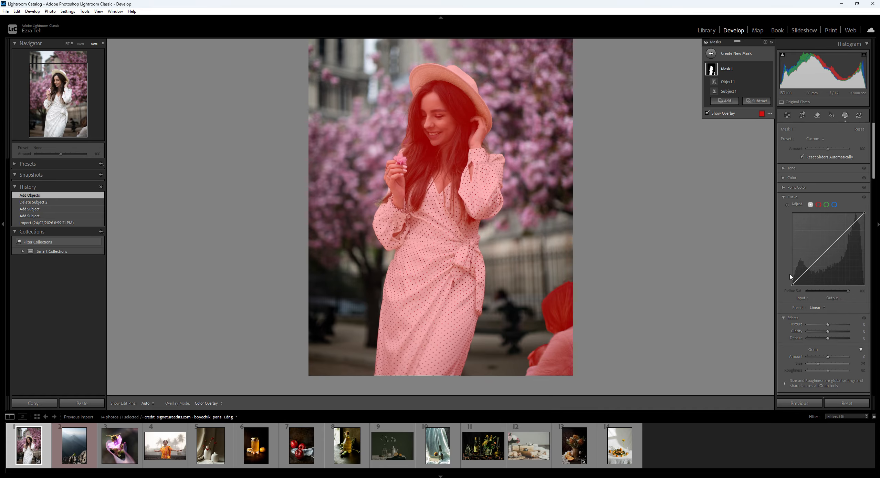
Raise Mask 1's exposure to 0.75 and its contrast to 100
click(792, 168)
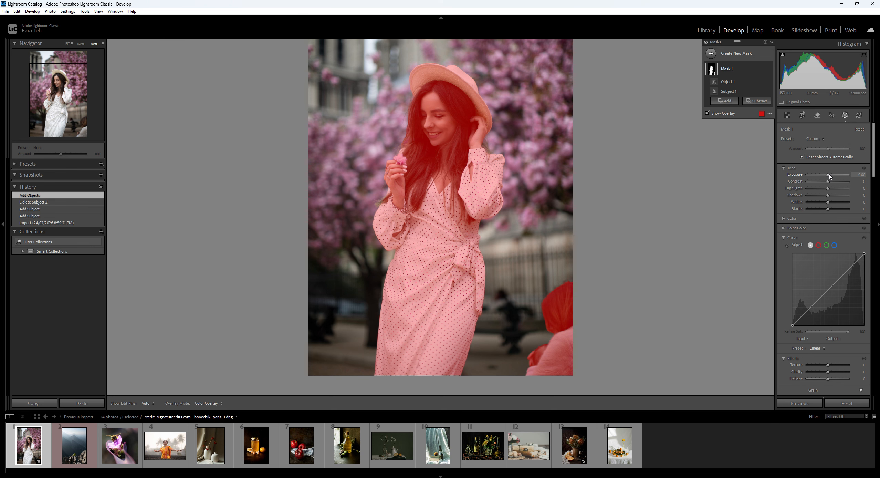
drag(828, 176, 849, 185)
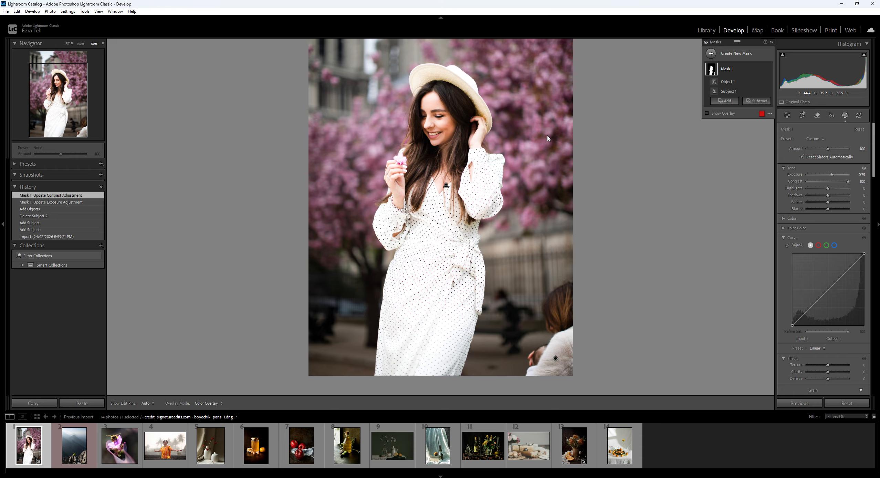
Create a new mask that selects the background
click(727, 54)
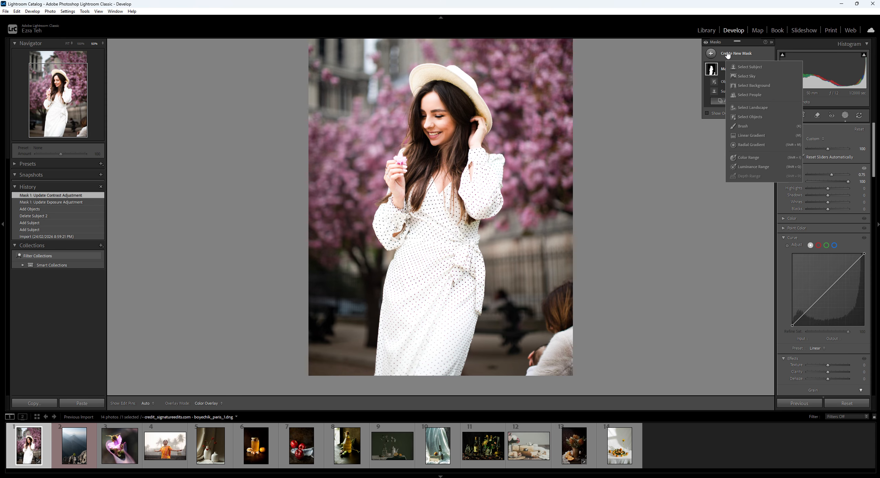
click(769, 86)
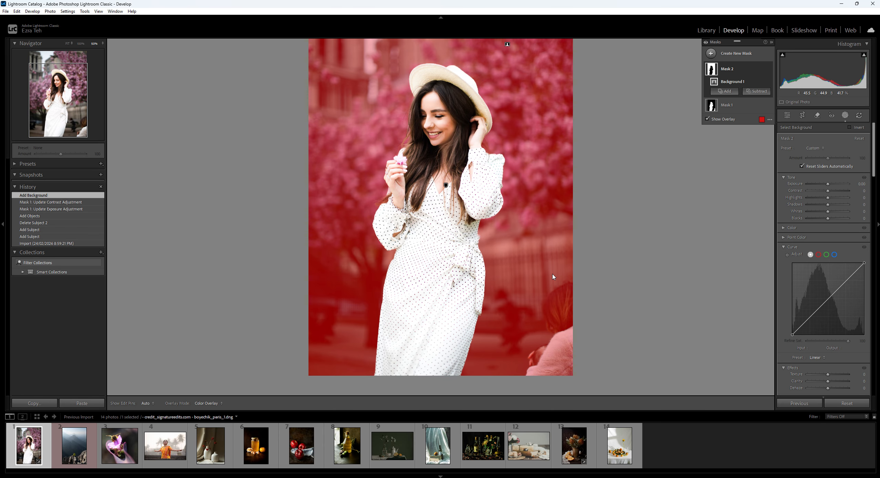
Subtract the person at the lower right from the background mask with Select Objects, then delete that subtraction
key(ctrl+minus)
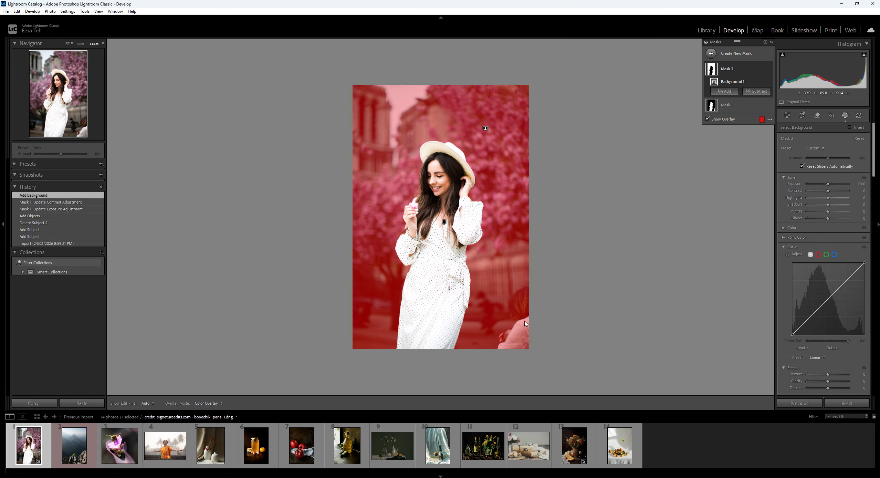
click(764, 91)
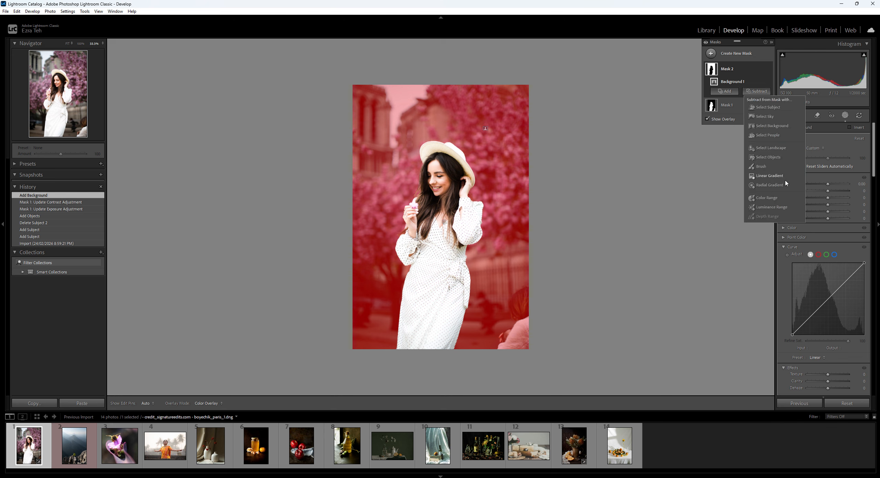
click(766, 157)
mouse_move(517, 337)
mouse_down()
mouse_move(506, 350)
mouse_move(526, 295)
mouse_up()
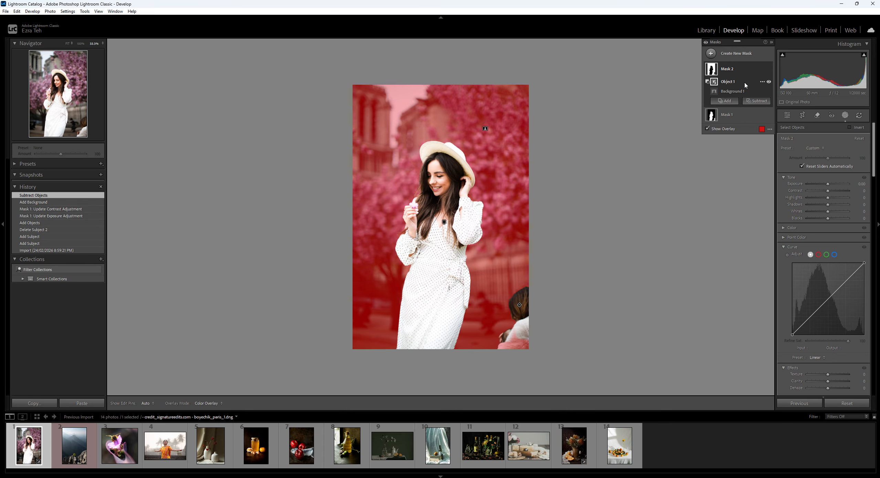
right_click(764, 83)
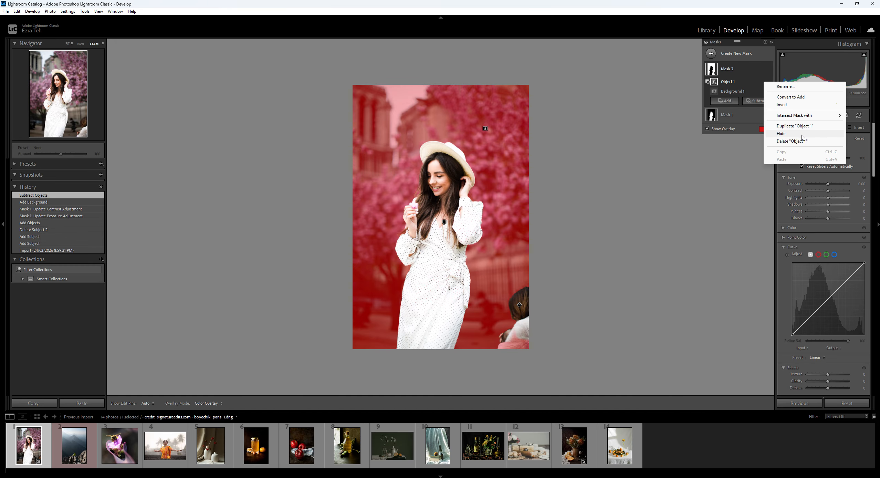
click(803, 142)
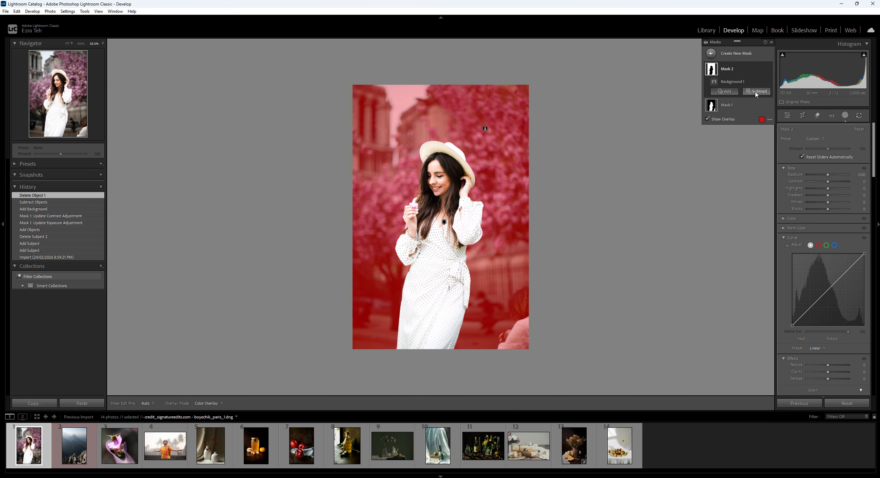
Subtract the person at the lower right edge from the background mask using Select Objects
click(757, 92)
click(767, 157)
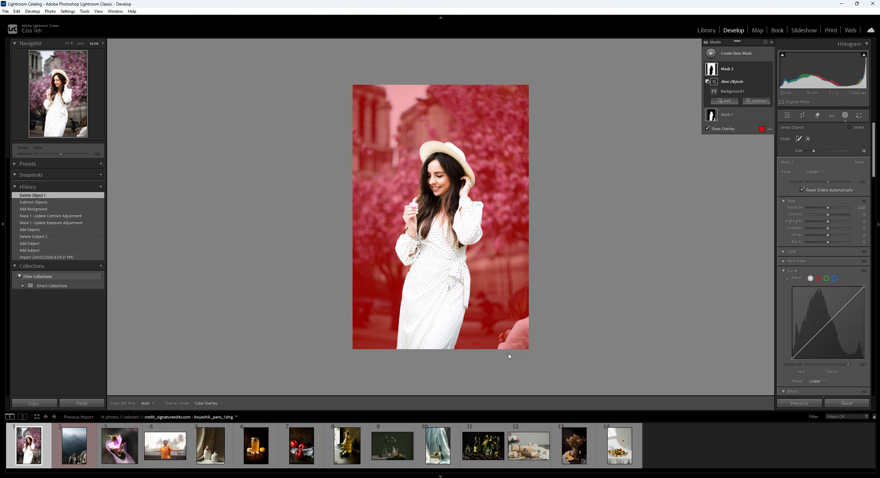
mouse_move(518, 331)
mouse_down()
mouse_move(500, 356)
mouse_move(508, 335)
mouse_move(523, 330)
mouse_move(516, 346)
mouse_move(521, 321)
mouse_move(529, 322)
mouse_move(514, 297)
mouse_up()
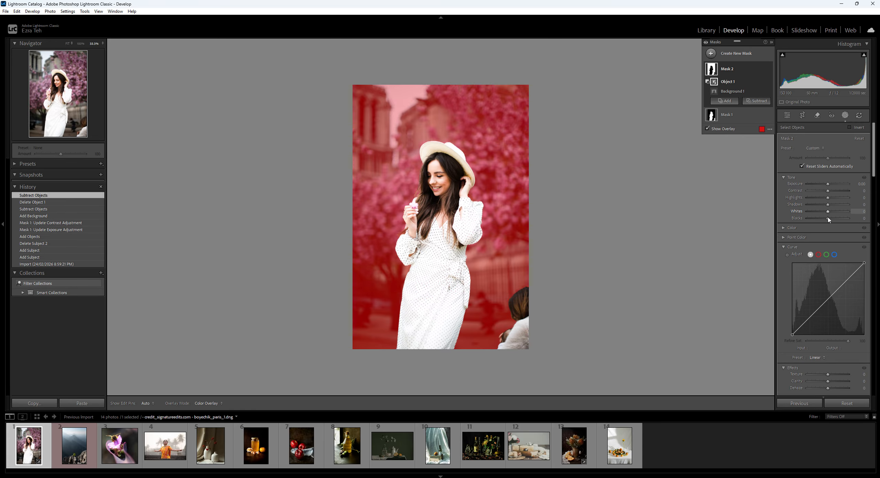
Lower the background mask's texture to -58 and clarity to -80
scroll(807, 254, down, 5)
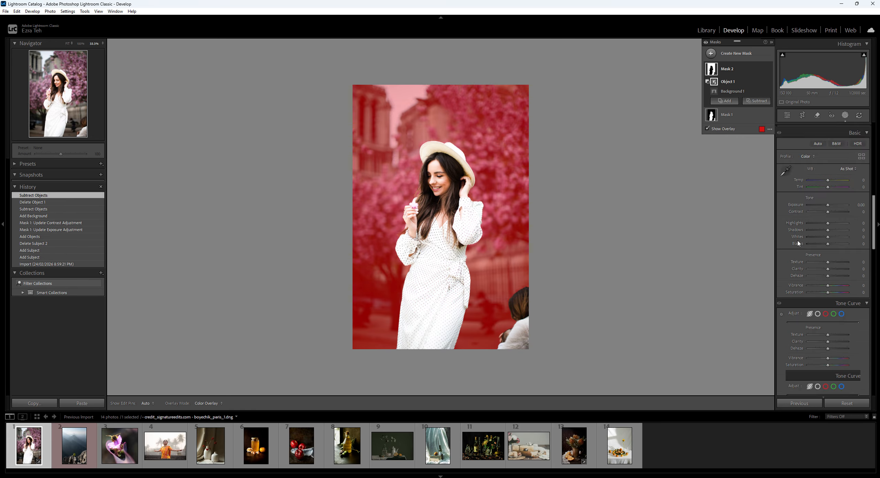
scroll(810, 264, down, 5)
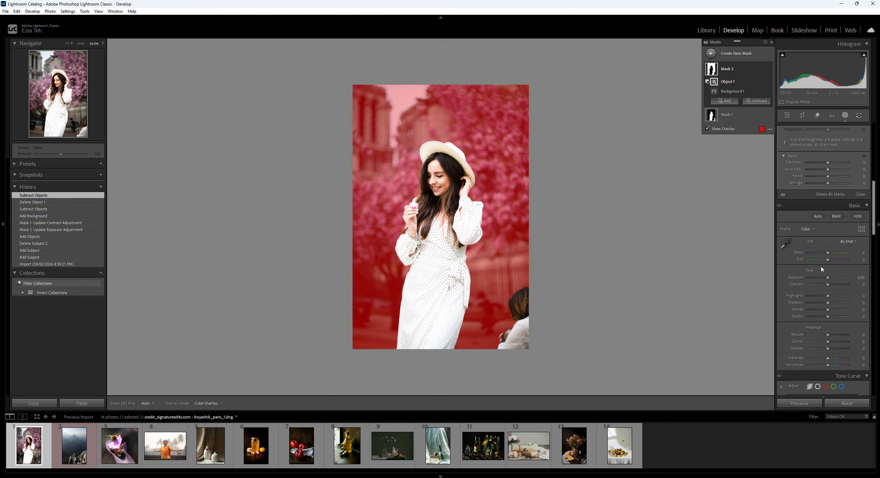
scroll(799, 271, down, 3)
scroll(800, 271, down, 3)
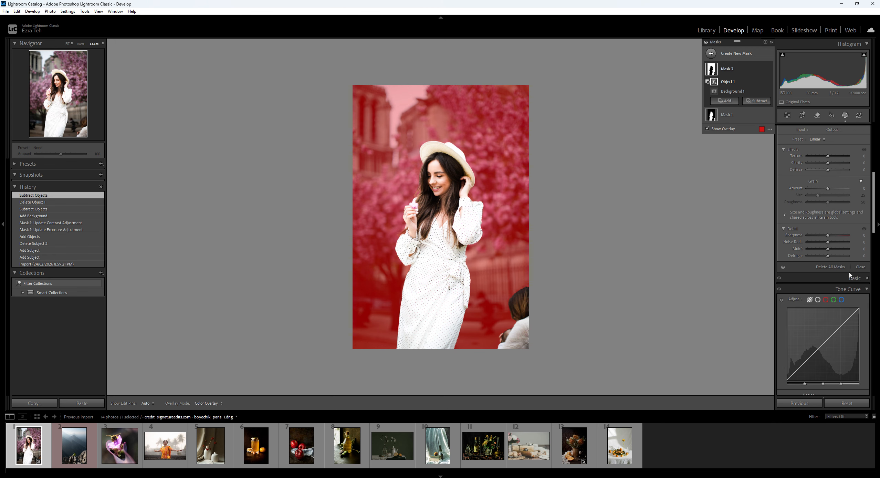
scroll(825, 231, up, 6)
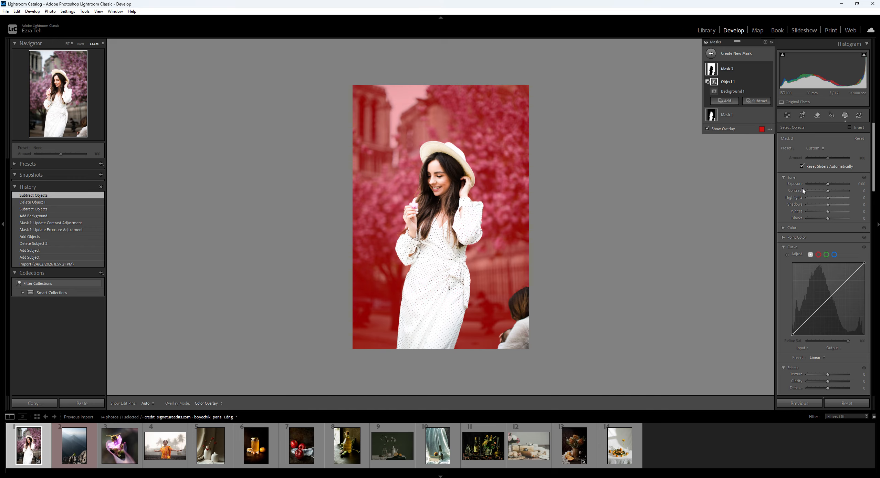
scroll(802, 245, down, 2)
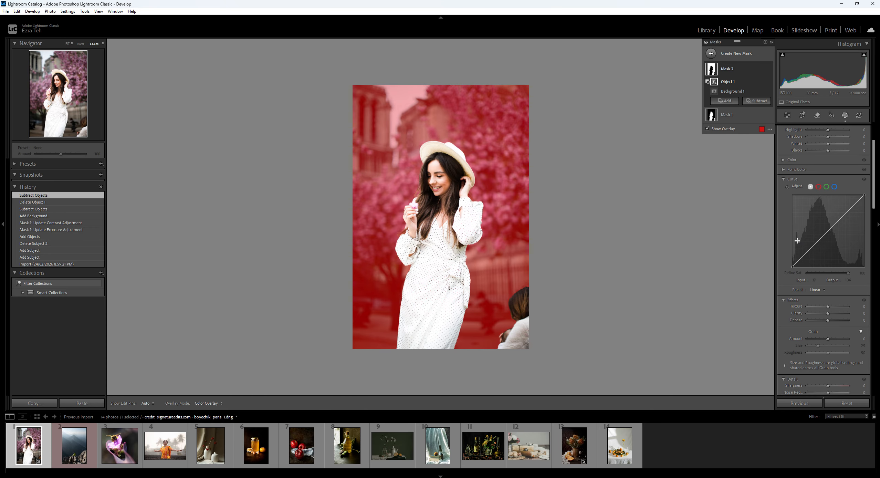
mouse_move(828, 313)
mouse_down()
mouse_move(800, 314)
mouse_move(818, 311)
mouse_up()
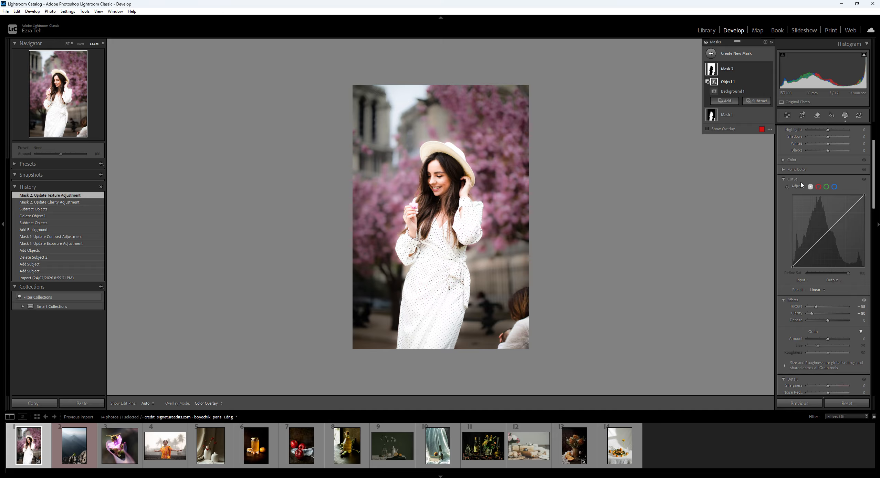
scroll(799, 199, up, 3)
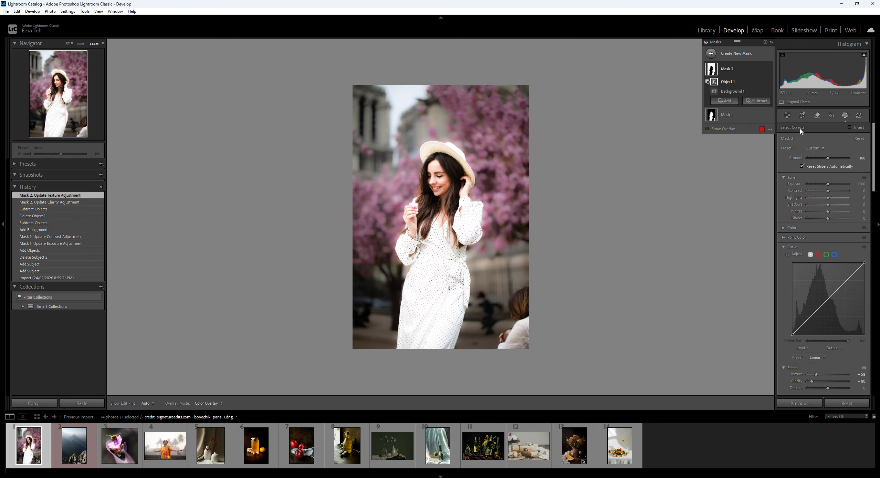